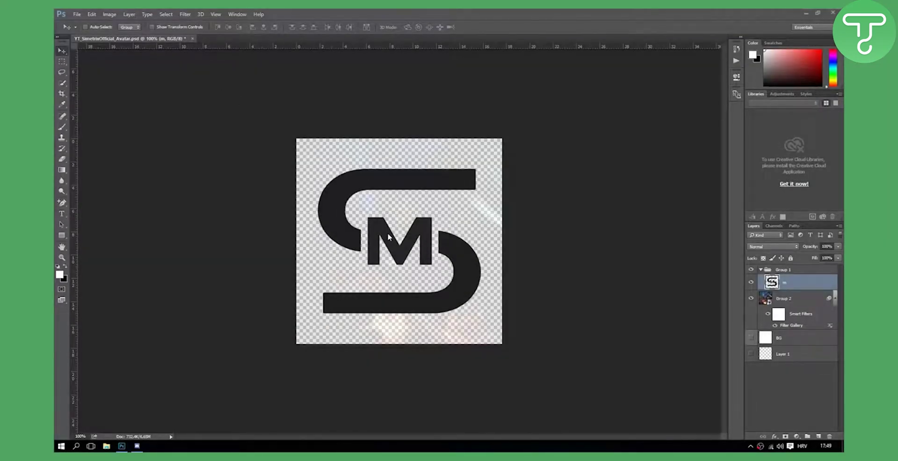
# Step: Create a new 1920 × 1080 pixel Untitled-1 document with a white background via File > New
pyautogui.click(76, 14)
pyautogui.click(82, 24)
pyautogui.press('Tab')
pyautogui.press('Tab')
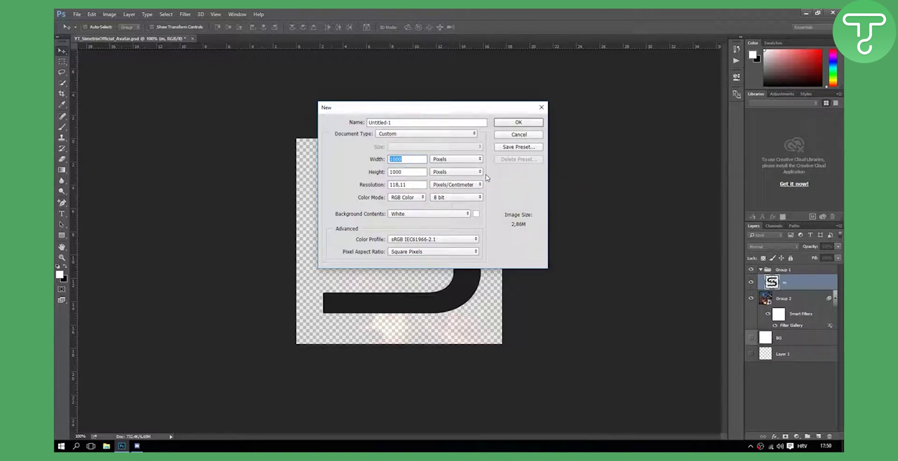
pyautogui.write('1920')
pyautogui.press('Tab')
pyautogui.write('1080')
pyautogui.doubleClick(418, 160)
pyautogui.click(521, 124)
# Step: Drag the SM logo into Untitled-1 and position it up and to the right
pyautogui.click(157, 40)
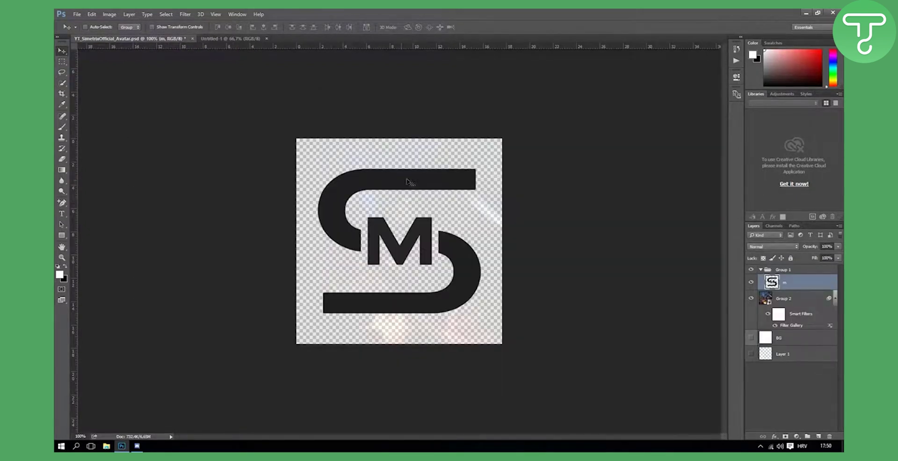
pyautogui.moveTo(416, 185); pyautogui.dragTo(365, 188)
pyautogui.rightClick(800, 282)
pyautogui.click(805, 274)
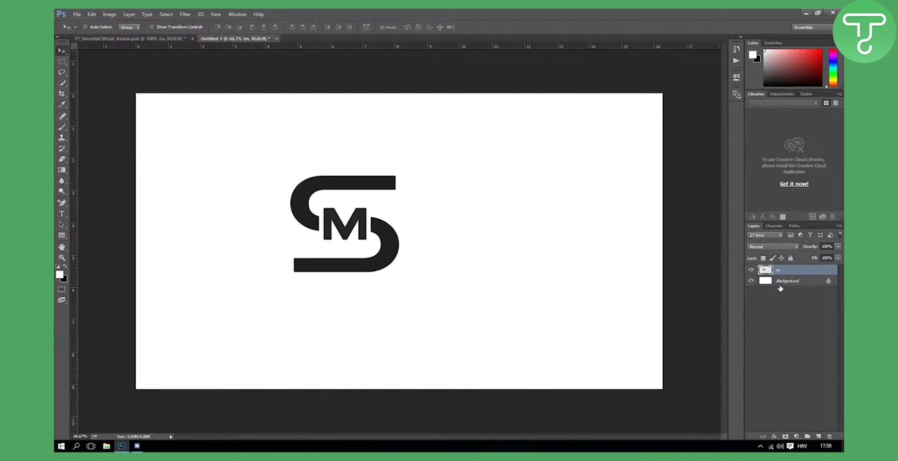
pyautogui.doubleClick(829, 284)
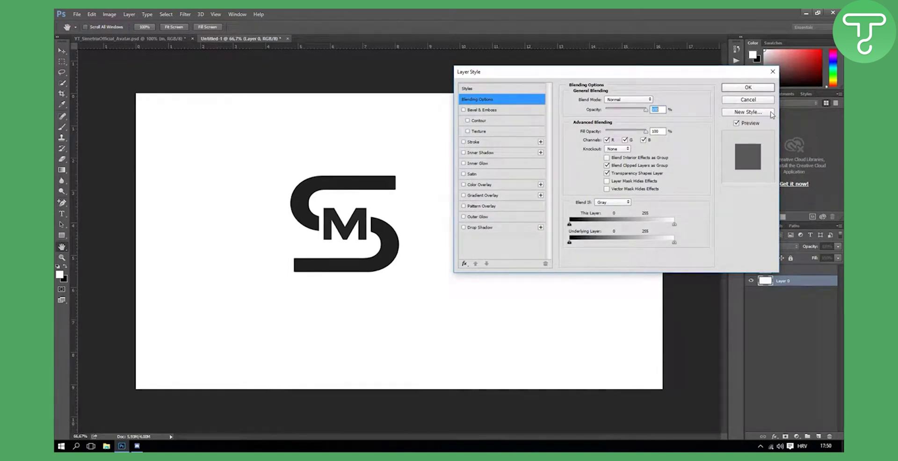
pyautogui.press('Return')
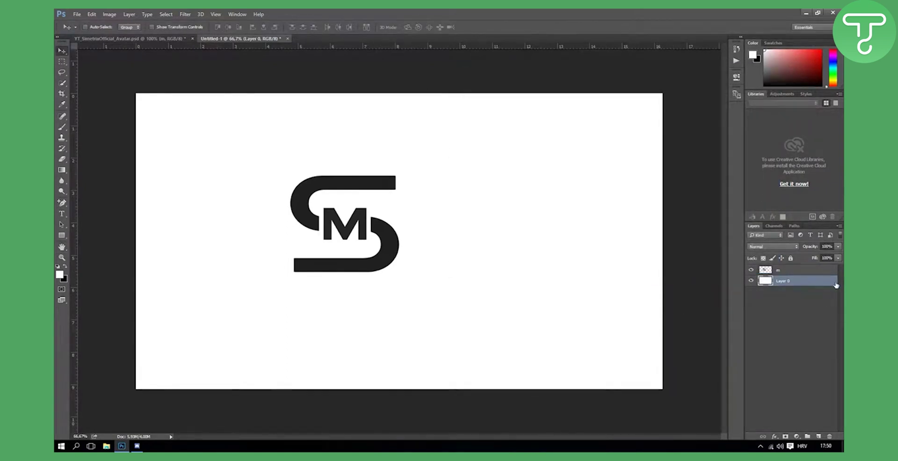
pyautogui.doubleClick(796, 283)
pyautogui.press('Escape')
pyautogui.click(818, 270)
pyautogui.moveTo(392, 225); pyautogui.dragTo(426, 195)
# Step: Delete the white background, add an empty Layer 1, and hide the logo layer, renamed '5'
pyautogui.click(774, 282)
pyautogui.press('Delete')
pyautogui.click(818, 436)
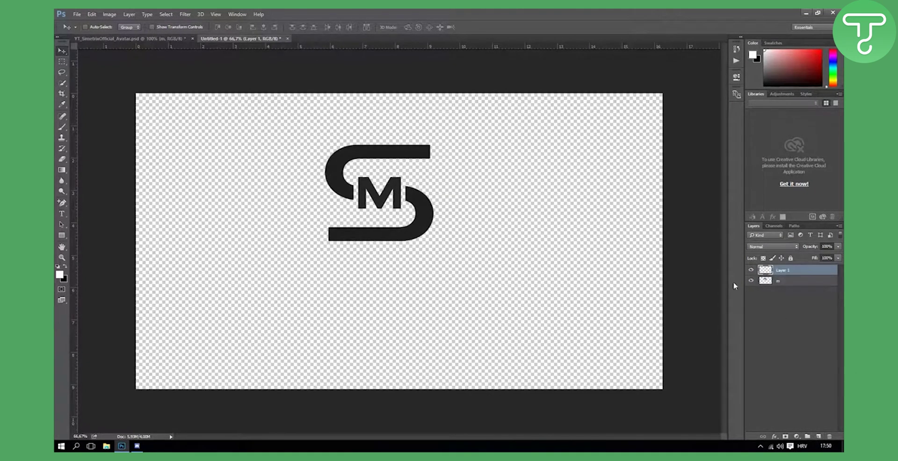
pyautogui.click(750, 281)
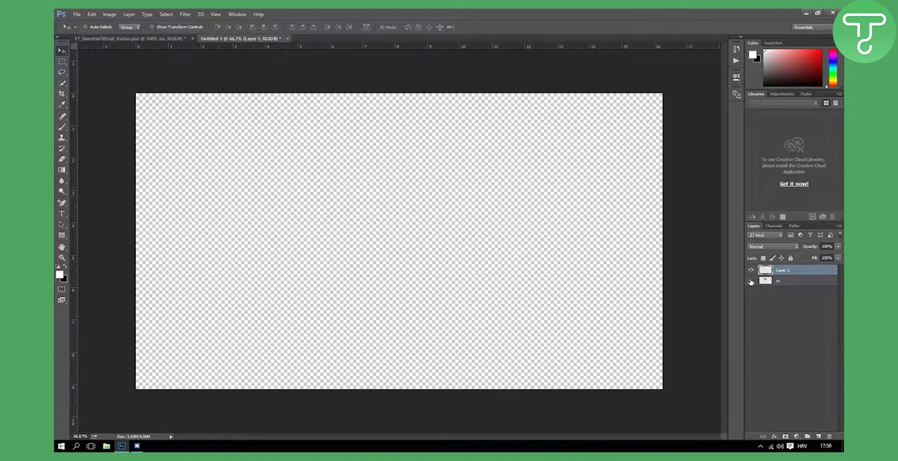
pyautogui.doubleClick(778, 283)
pyautogui.write('5')
pyautogui.press('Return')
pyautogui.click(827, 272)
# Step: Draw a wide rectangle along the canvas bottom-left with a dark fill
pyautogui.click(61, 236)
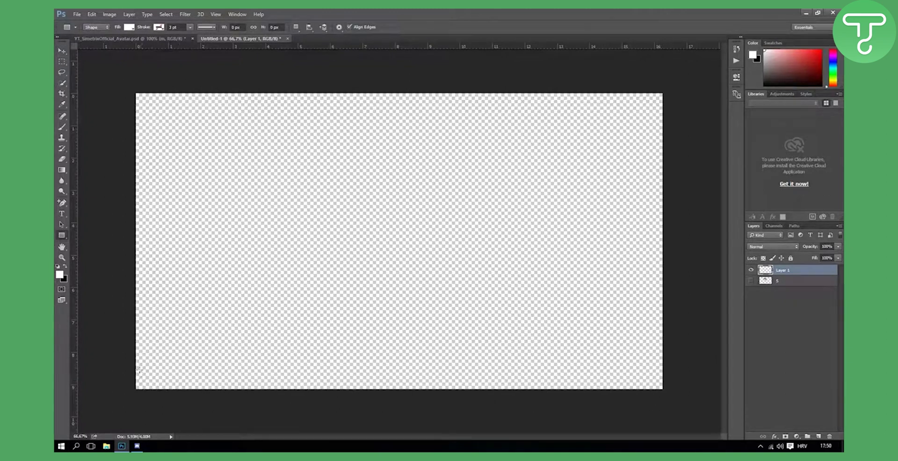
pyautogui.moveTo(134, 363); pyautogui.dragTo(459, 391)
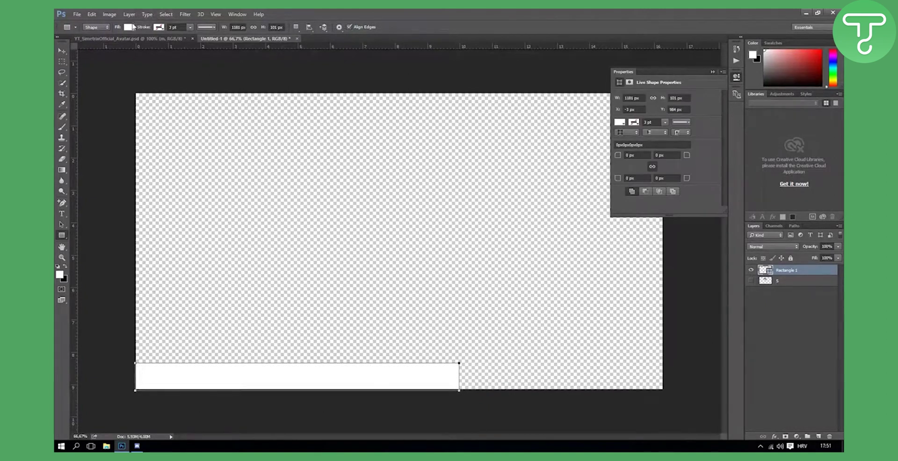
pyautogui.click(129, 26)
pyautogui.click(153, 82)
pyautogui.click(61, 50)
pyautogui.click(713, 72)
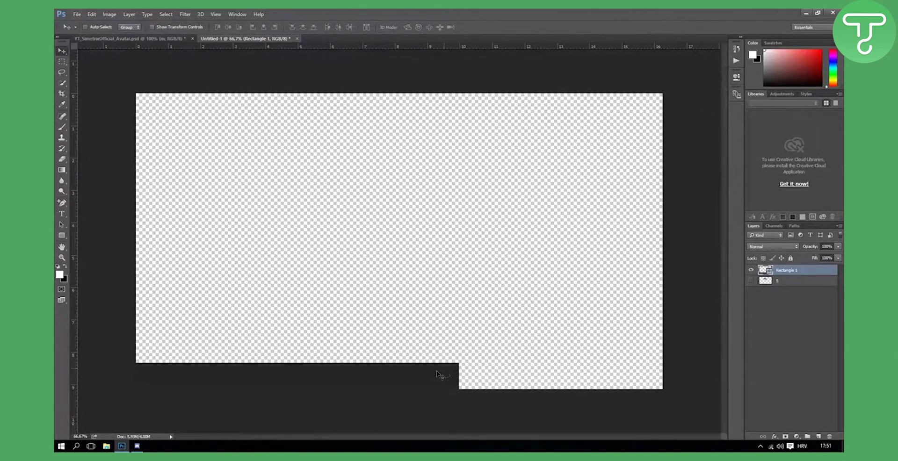
# Step: Warp the bar, raising its left end and lowering its right end into a curve
pyautogui.hotkey('ctrl', 't')
pyautogui.click(402, 27)
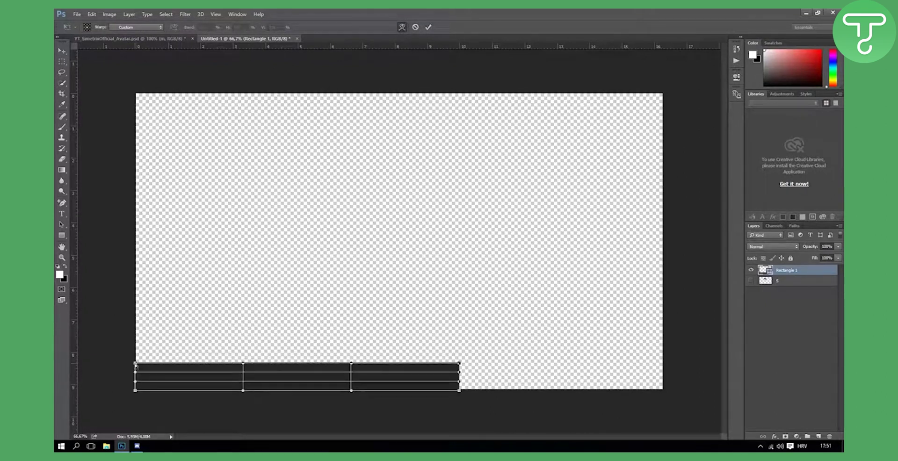
pyautogui.moveTo(136, 366); pyautogui.dragTo(135, 333)
pyautogui.moveTo(460, 365); pyautogui.dragTo(461, 395)
pyautogui.click(429, 28)
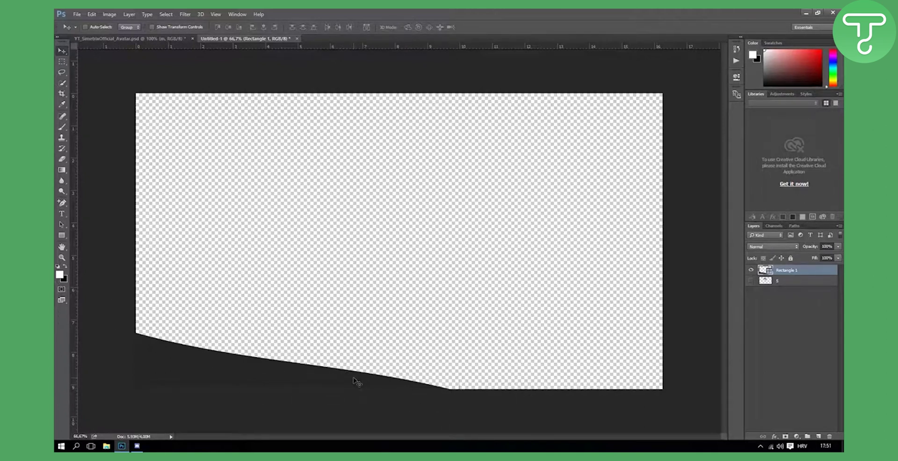
# Step: Undo the warp and draw a full-width dark bar along the canvas bottom
pyautogui.hotkey('ctrl', 'alt', 'z')
pyautogui.hotkey('ctrl', 'alt', 'z')
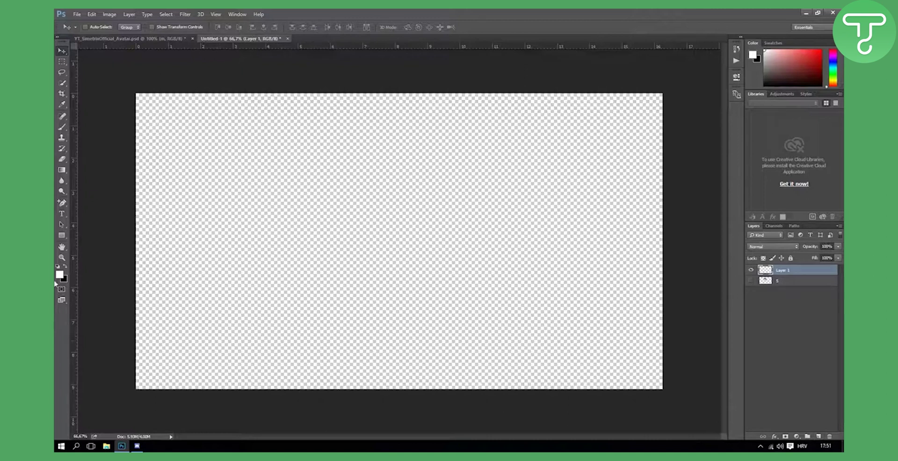
pyautogui.click(61, 235)
pyautogui.moveTo(135, 363); pyautogui.dragTo(667, 391)
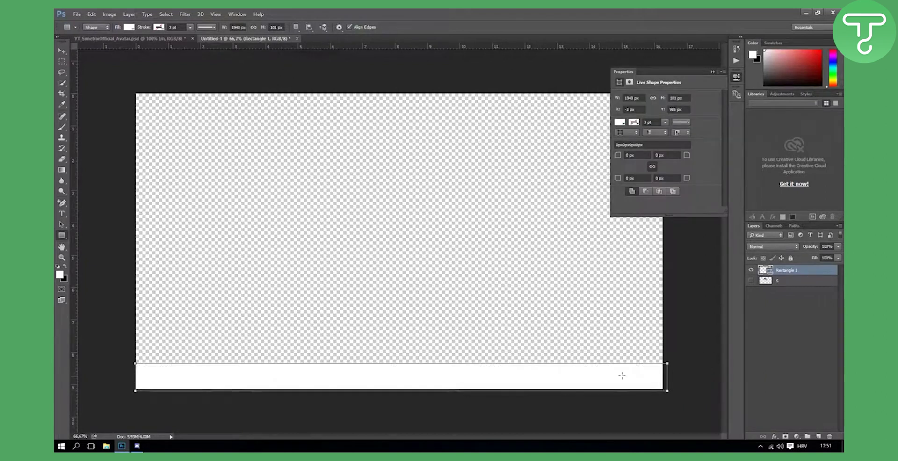
pyautogui.click(713, 69)
pyautogui.click(129, 27)
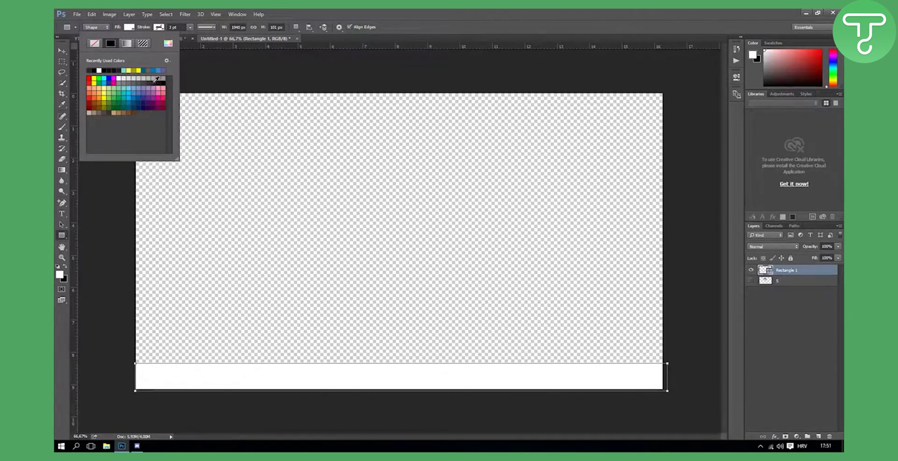
pyautogui.click(156, 79)
pyautogui.click(62, 51)
pyautogui.moveTo(445, 371); pyautogui.dragTo(241, 381)
# Step: Slant the bar's right end with a perspective transform and show the SM logo again
pyautogui.hotkey('ctrl', 't')
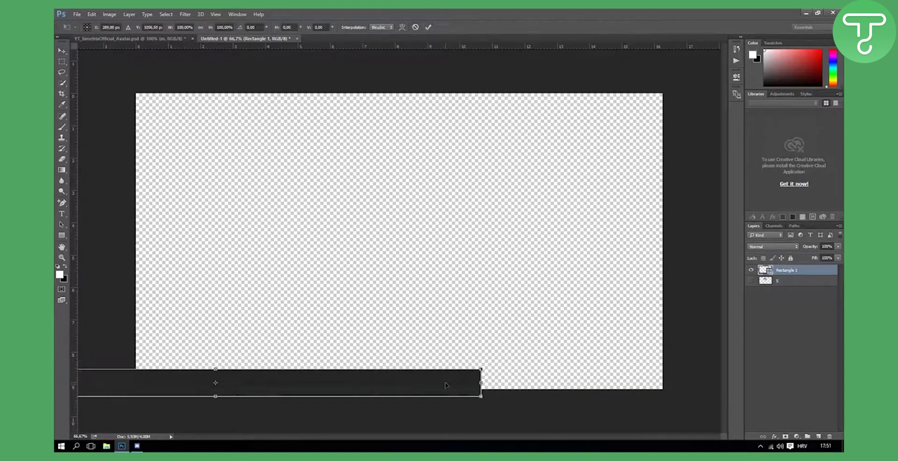
pyautogui.rightClick(445, 385)
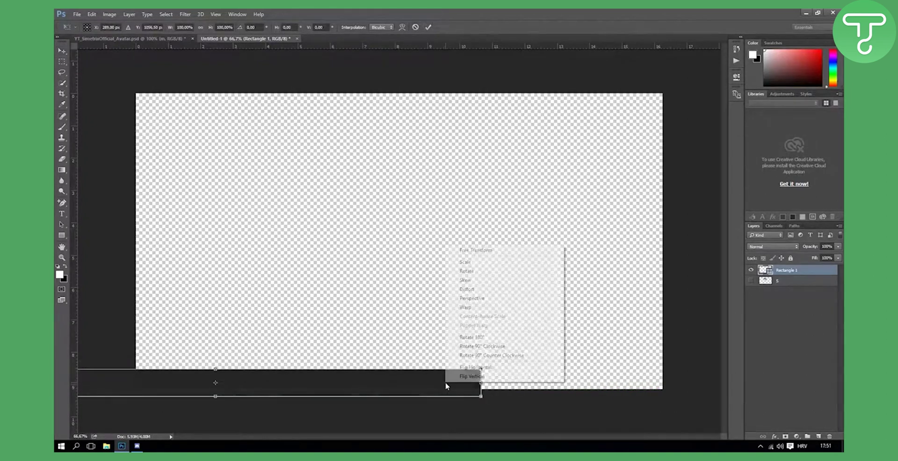
pyautogui.click(466, 301)
pyautogui.moveTo(481, 370); pyautogui.dragTo(465, 374)
pyautogui.click(428, 27)
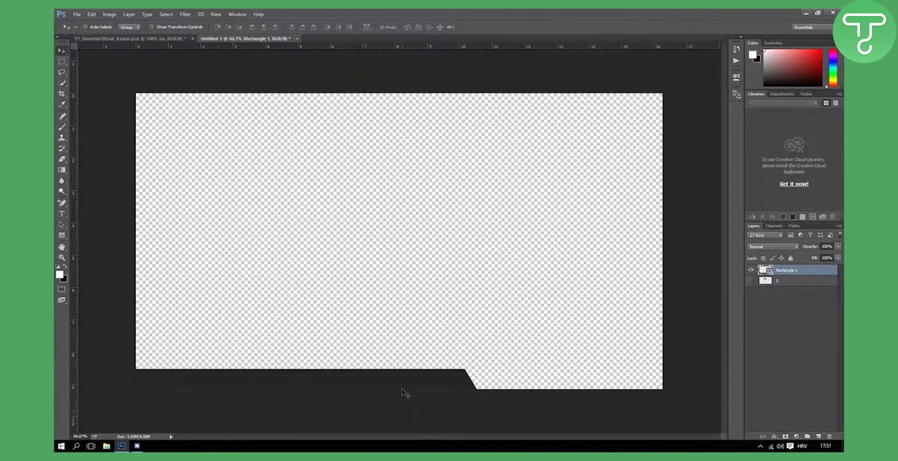
pyautogui.moveTo(406, 378); pyautogui.dragTo(410, 381)
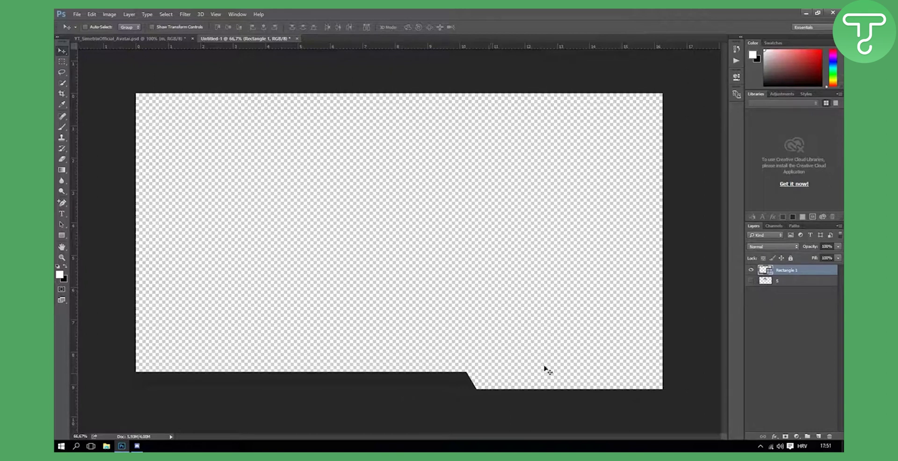
pyautogui.click(751, 281)
# Step: Reposition the dark bar and shrink the SM logo
pyautogui.moveTo(381, 178); pyautogui.dragTo(346, 188)
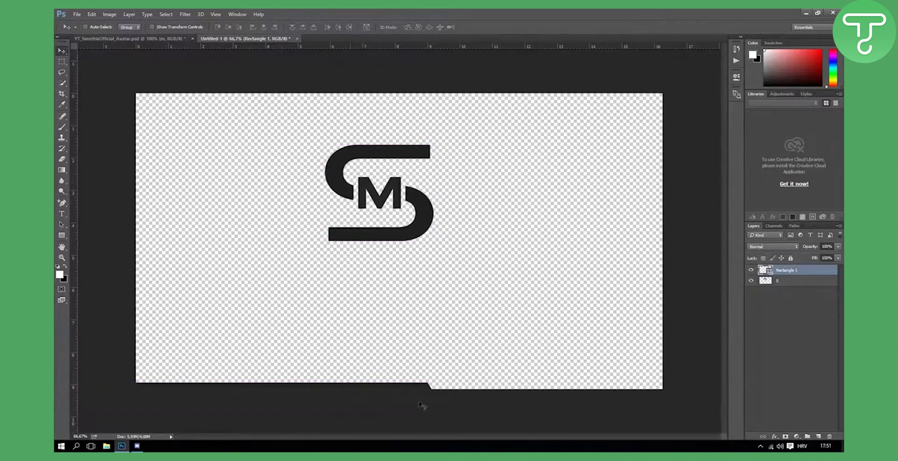
pyautogui.moveTo(419, 398); pyautogui.dragTo(466, 383)
pyautogui.click(794, 282)
pyautogui.hotkey('ctrl', 't')
pyautogui.moveTo(431, 145); pyautogui.dragTo(328, 194)
pyautogui.click(428, 27)
# Step: Give the logo a white Color Overlay and place it above the bar at the bottom-left
pyautogui.rightClick(799, 285)
pyautogui.click(702, 70)
pyautogui.click(479, 185)
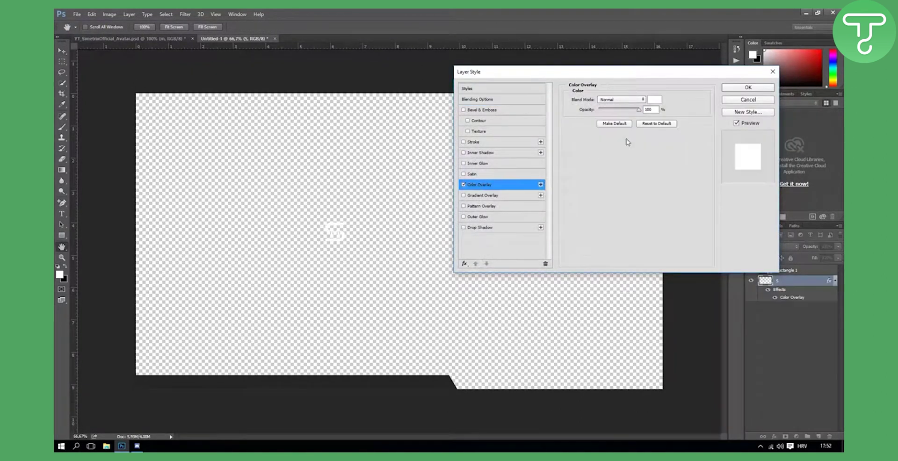
pyautogui.click(748, 88)
pyautogui.moveTo(361, 226); pyautogui.dragTo(230, 380)
pyautogui.moveTo(799, 286); pyautogui.dragTo(795, 267)
# Step: Shrink the logo further to about 57%, then 79%, and nudge it down
pyautogui.hotkey('ctrl', 't')
pyautogui.moveTo(227, 372); pyautogui.dragTo(219, 377)
pyautogui.click(429, 27)
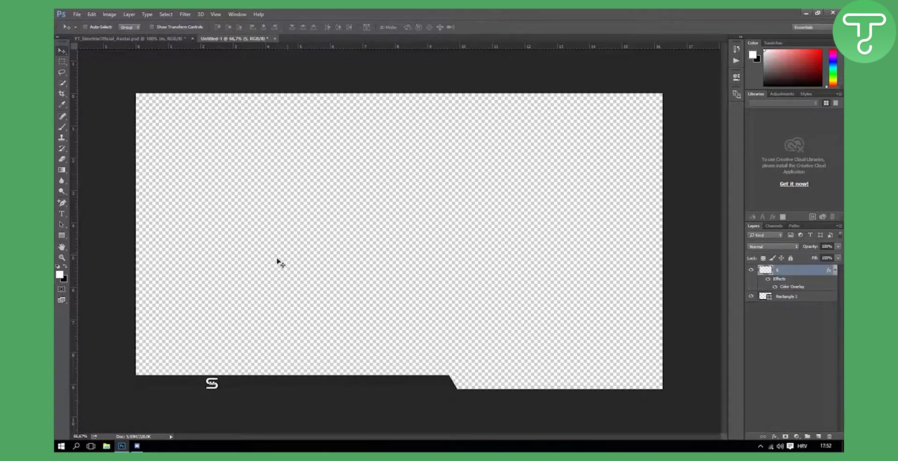
pyautogui.hotkey('ctrl', 't')
pyautogui.moveTo(220, 377); pyautogui.dragTo(148, 383)
pyautogui.click(429, 27)
pyautogui.press('Down')
pyautogui.press('Down')
pyautogui.press('Down')
pyautogui.press('Down')
pyautogui.press('Down')
pyautogui.press('Down')
# Step: Type SIMETRIX on the canvas and set its font to Nexa Bold
pyautogui.click(63, 216)
pyautogui.click(167, 384)
pyautogui.write('SIMETRIX')
pyautogui.hotkey('ctrl', 'a')
pyautogui.moveTo(307, 305); pyautogui.dragTo(450, 194)
pyautogui.click(140, 27)
pyautogui.write('ARIAL')
pyautogui.press('BackSpace')
pyautogui.press('BackSpace')
pyautogui.press('BackSpace')
pyautogui.press('BackSpace')
pyautogui.press('BackSpace')
pyautogui.write('Nexa')
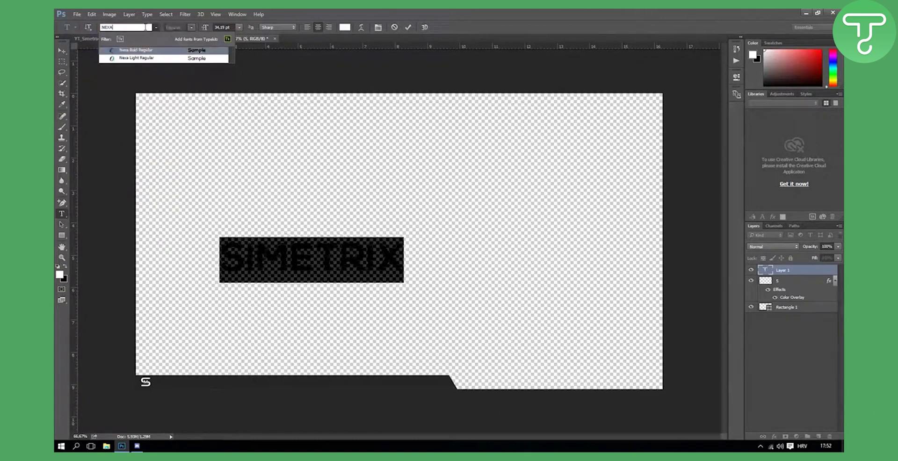
pyautogui.press('Return')
# Step: Extend the text to SIMETRIXOFFICIAL, adjust its size, and place it beside the logo
pyautogui.click(395, 260)
pyautogui.write('OFFICIAL')
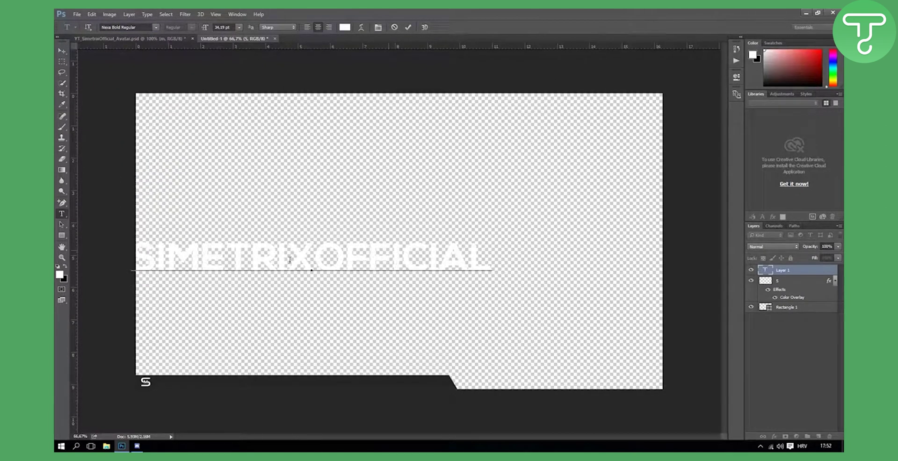
pyautogui.press('Home')
pyautogui.moveTo(218, 344); pyautogui.dragTo(256, 346)
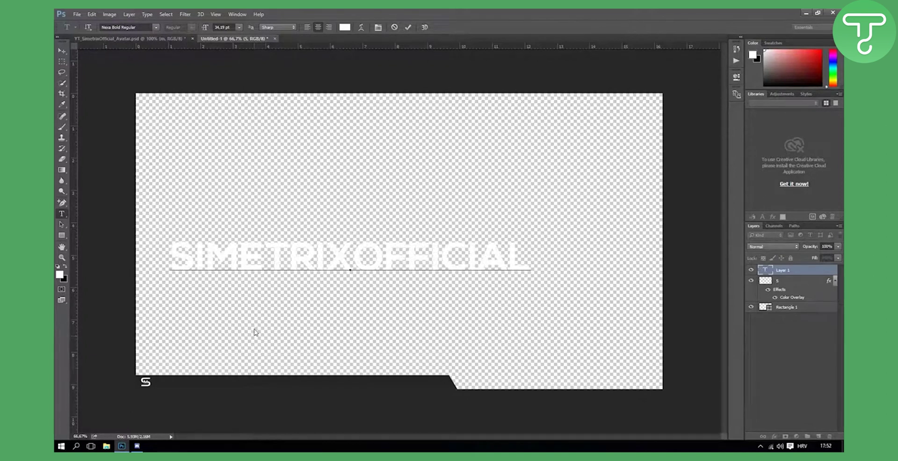
pyautogui.write('S')
pyautogui.press('BackSpace')
pyautogui.hotkey('ctrl', 'a')
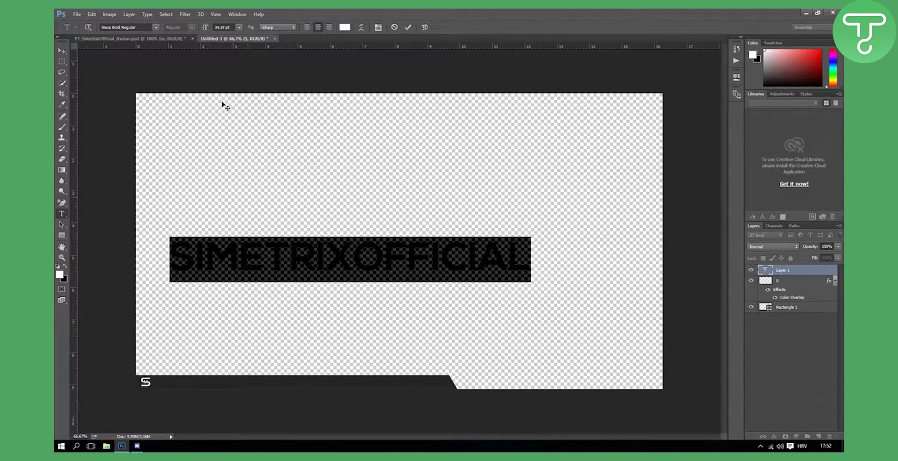
pyautogui.moveTo(205, 30)
pyautogui.mouseDown()
pyautogui.moveTo(195, 31)
pyautogui.moveTo(204, 30)
pyautogui.mouseUp()
pyautogui.moveTo(361, 220); pyautogui.dragTo(200, 316)
pyautogui.click(409, 27)
# Step: Scale the text up to 144% and nudge it 1 px left
pyautogui.hotkey('ctrl', 't')
pyautogui.moveTo(199, 379); pyautogui.dragTo(222, 373)
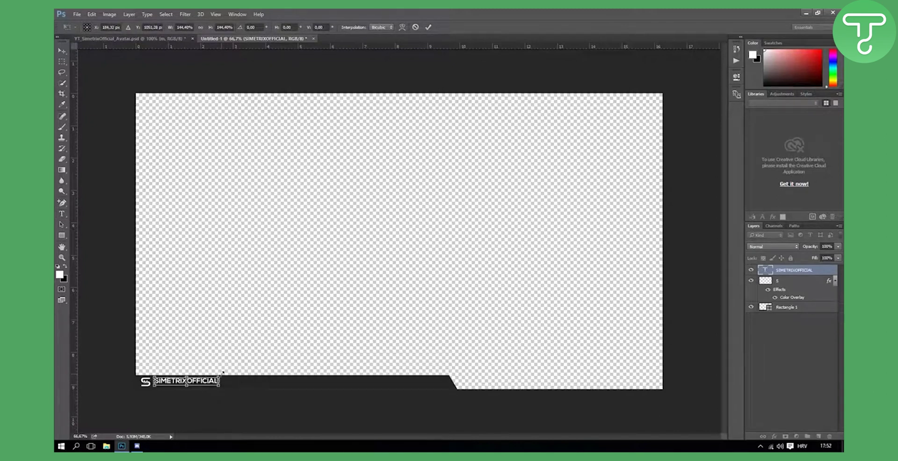
pyautogui.click(428, 27)
pyautogui.click(61, 50)
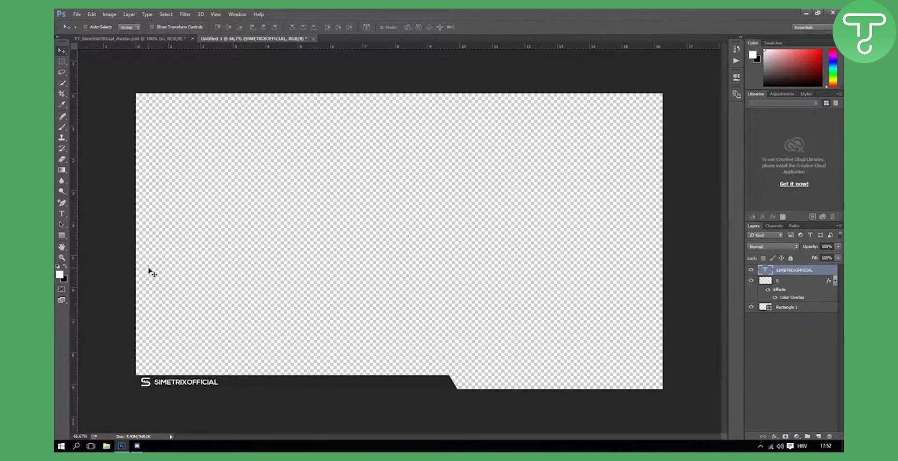
pyautogui.press('Left')
pyautogui.press('Left')
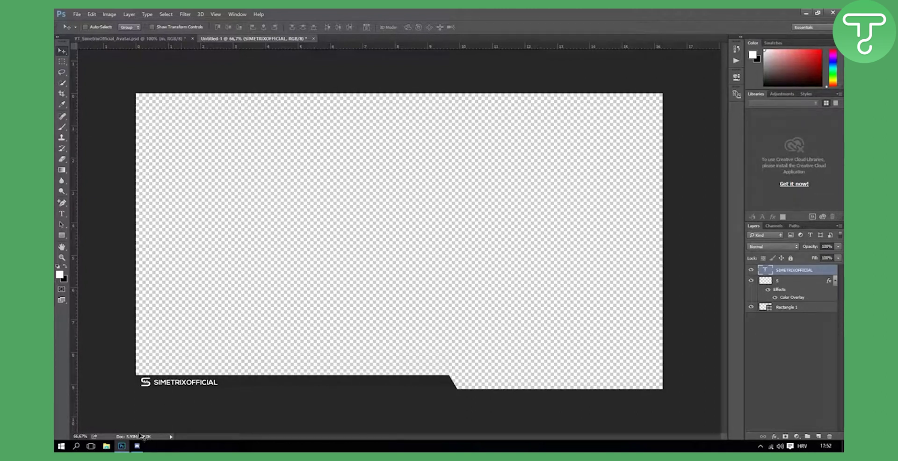
# Step: In Chrome, open the black square Facebook logo's page from Google Images in a new tab
pyautogui.click(59, 446)
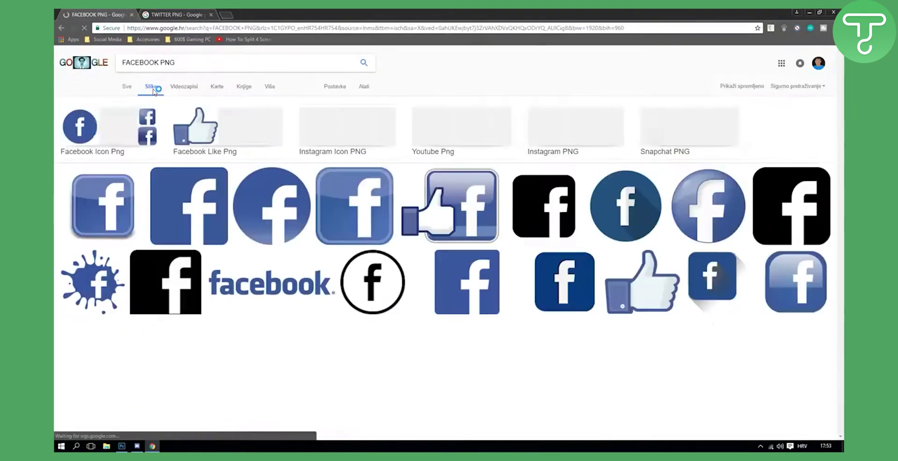
pyautogui.click(189, 206)
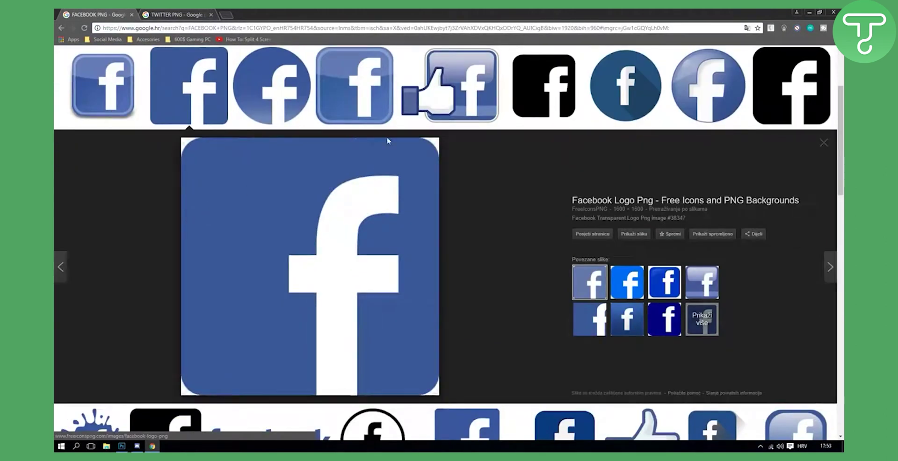
pyautogui.click(544, 86)
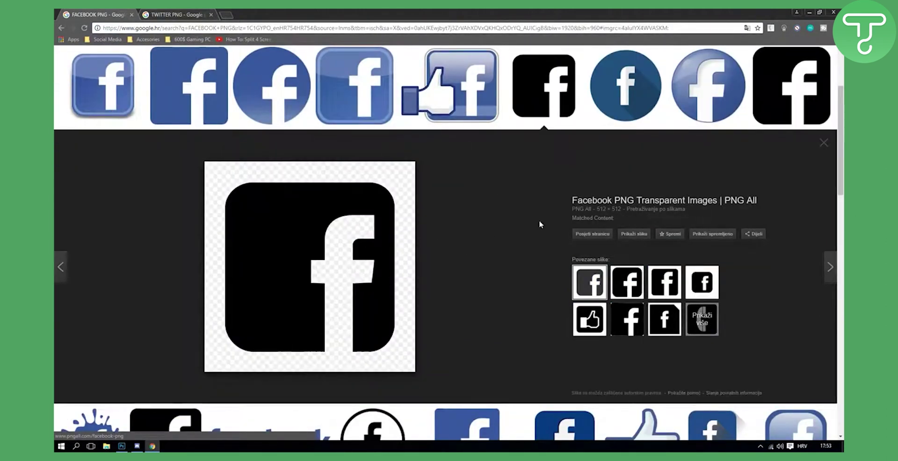
pyautogui.click(634, 234)
# Step: Open the full-size black Twitter bird from TWITTER PNG results and choose Save image as
pyautogui.hotkey('ctrl', 'Tab')
pyautogui.click(147, 89)
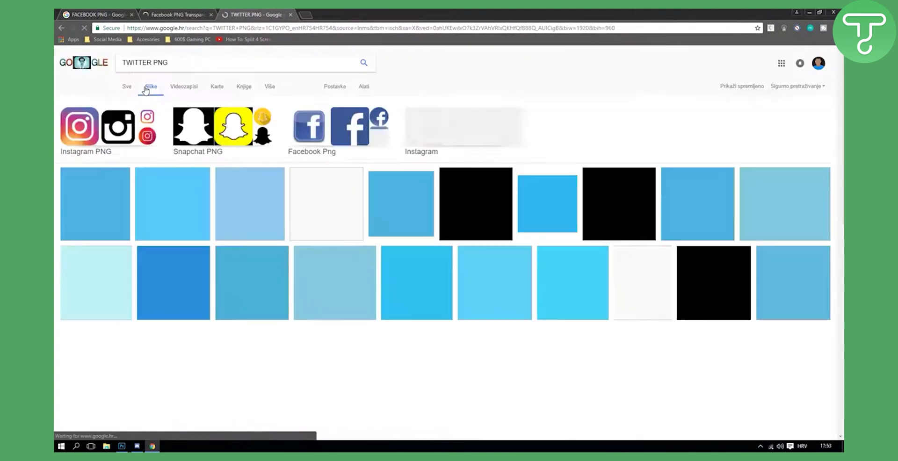
pyautogui.click(620, 204)
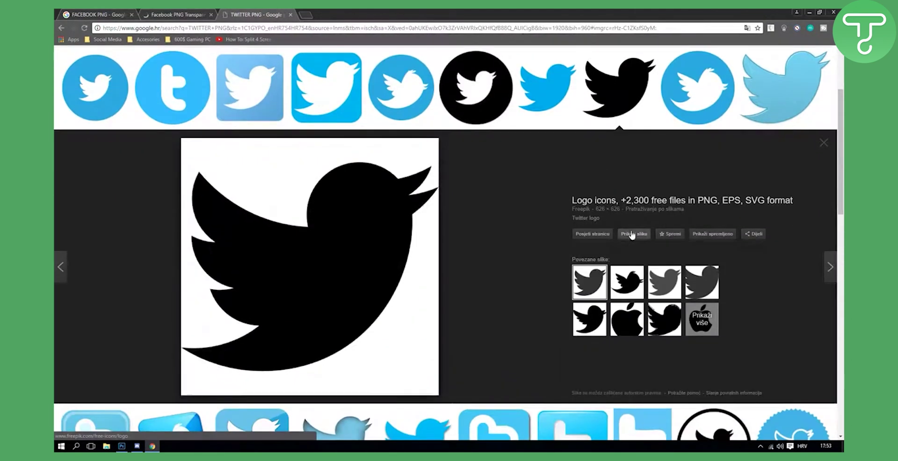
pyautogui.click(530, 110)
pyautogui.click(617, 111)
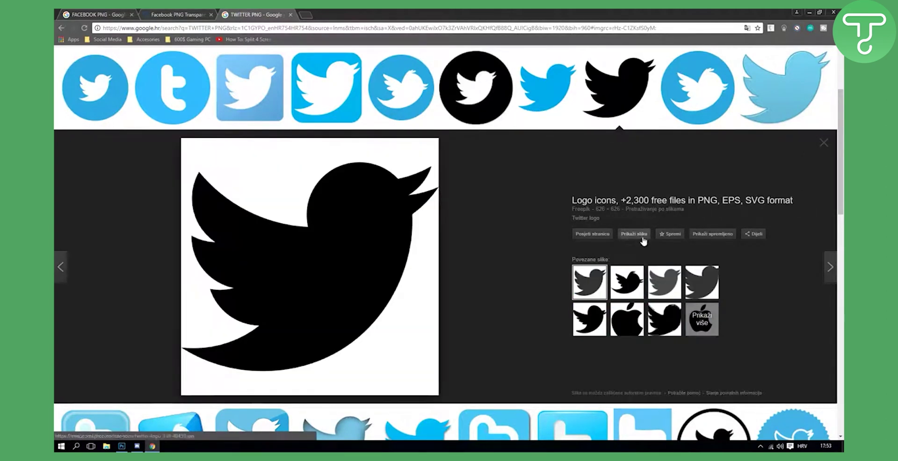
pyautogui.click(634, 234)
pyautogui.rightClick(403, 180)
pyautogui.click(424, 193)
# Step: Save the Twitter bird image and place it onto the Photoshop canvas
pyautogui.press('Return')
pyautogui.hotkey('alt', 'Tab')
pyautogui.moveTo(382, 249); pyautogui.dragTo(382, 249)
pyautogui.press('Return')
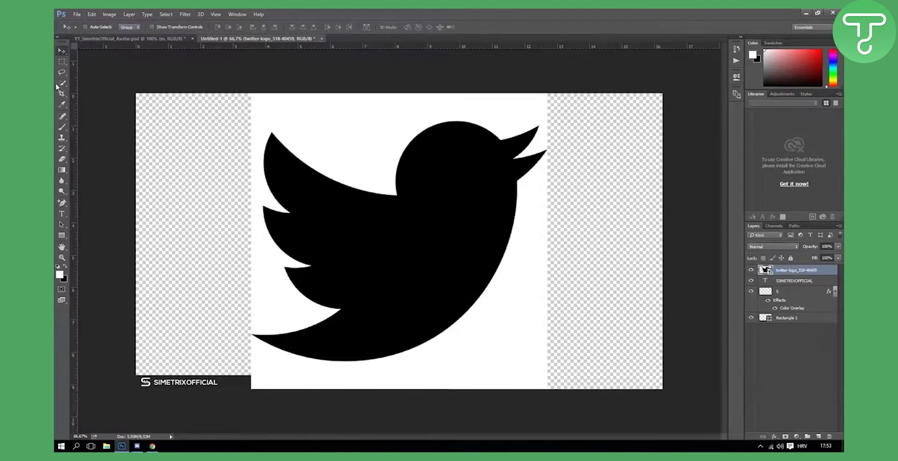
# Step: Isolate the black bird onto its own layer with the Magic Wand and delete the original layer
pyautogui.click(63, 83)
pyautogui.click(103, 89)
pyautogui.click(354, 209)
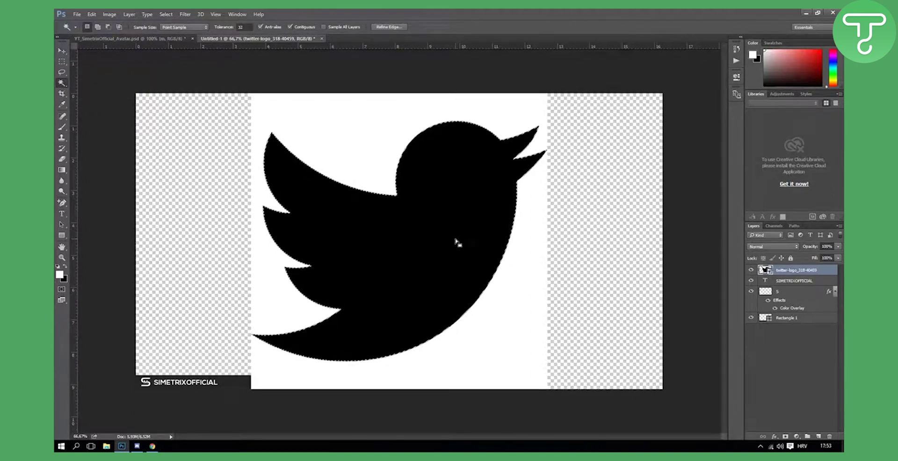
pyautogui.hotkey('ctrl', 'j')
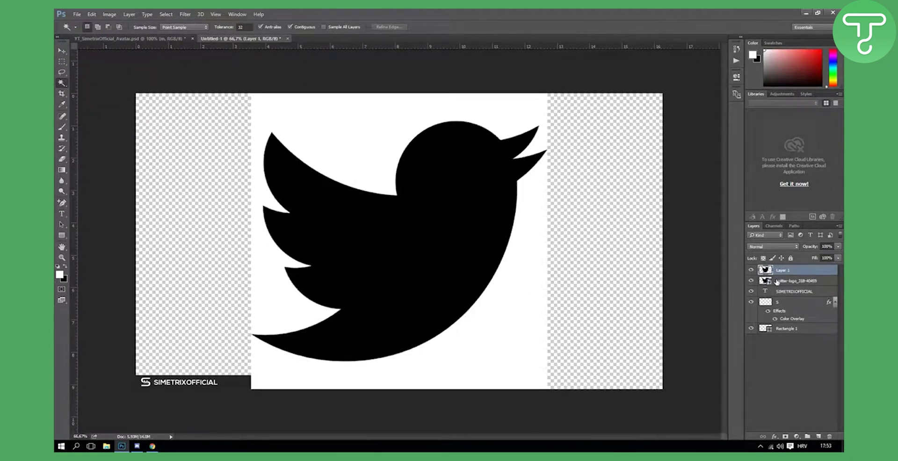
pyautogui.click(777, 282)
pyautogui.press('Delete')
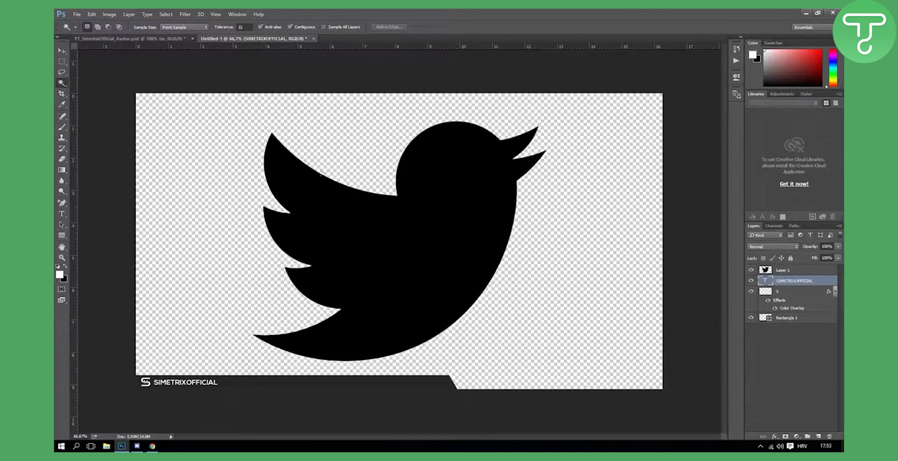
# Step: Make the bird white with a Color Overlay layer style
pyautogui.click(784, 274)
pyautogui.rightClick(782, 273)
pyautogui.click(712, 72)
pyautogui.click(484, 185)
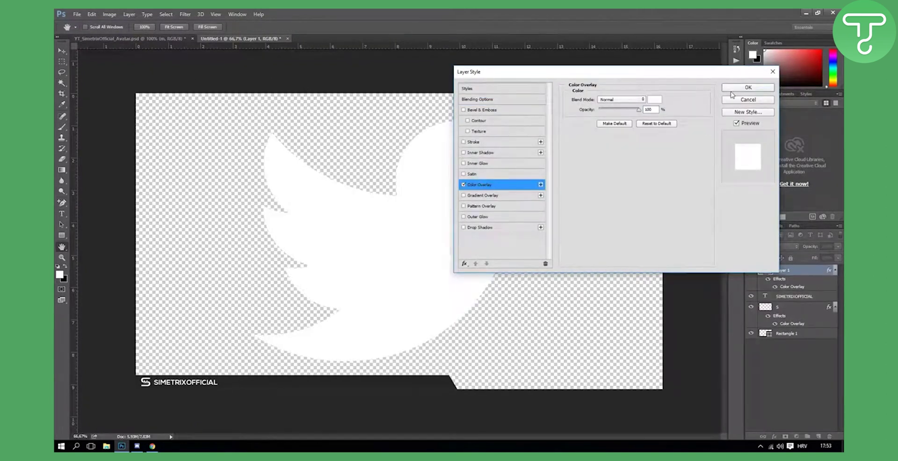
pyautogui.click(748, 88)
# Step: Shrink the bird to a small icon and move it onto the bar beside SIMETRIXOFFICIAL
pyautogui.hotkey('ctrl', 't')
pyautogui.moveTo(539, 126); pyautogui.dragTo(233, 311)
pyautogui.click(428, 27)
pyautogui.press('w')
pyautogui.click(61, 51)
pyautogui.moveTo(256, 361); pyautogui.dragTo(248, 381)
pyautogui.hotkey('ctrl', 't')
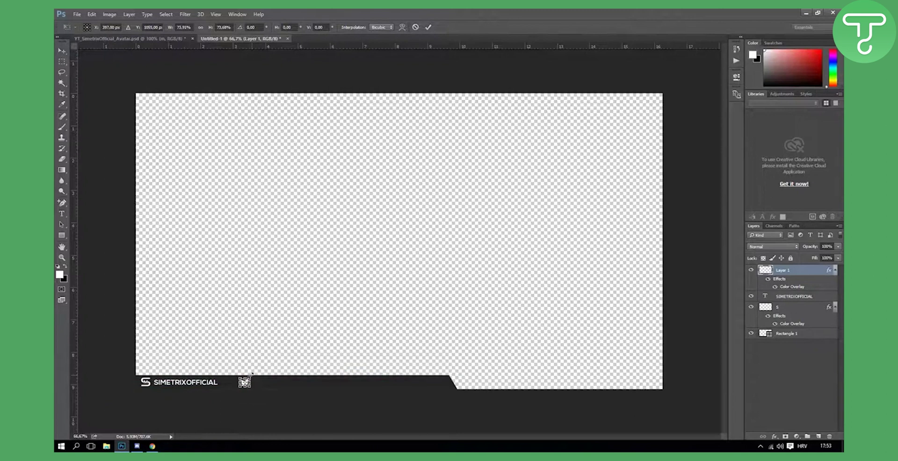
pyautogui.click(429, 27)
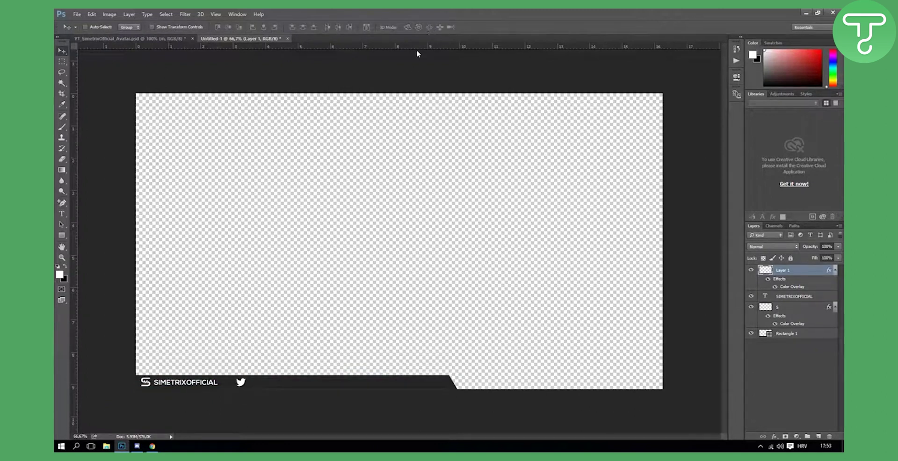
# Step: Save the black Facebook icon from the pngall page as Facebook-Transparent.png
pyautogui.click(152, 446)
pyautogui.click(261, 14)
pyautogui.click(182, 14)
pyautogui.scroll(-10, 239, 181)
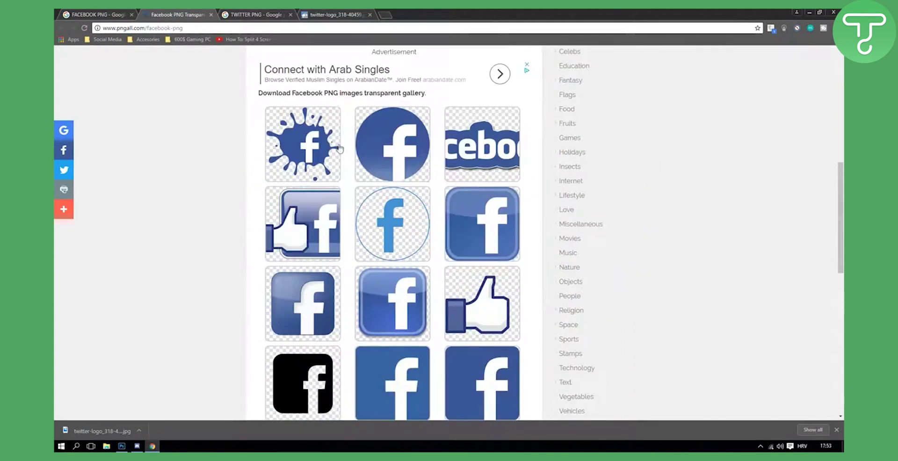
pyautogui.scroll(-3, 356, 172)
pyautogui.click(296, 253)
pyautogui.rightClick(457, 243)
pyautogui.click(480, 246)
pyautogui.click(375, 216)
# Step: Place Facebook-Transparent.png onto the canvas, scaled down toward the lower left
pyautogui.moveTo(132, 450); pyautogui.dragTo(398, 265)
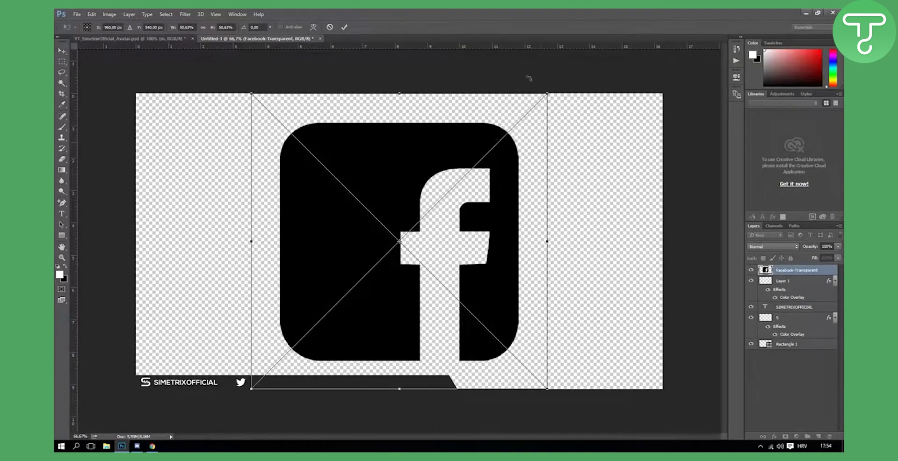
pyautogui.moveTo(545, 92); pyautogui.dragTo(350, 287)
pyautogui.click(345, 28)
# Step: Add a white Color Overlay layer style to the Facebook icon
pyautogui.rightClick(811, 271)
pyautogui.click(723, 47)
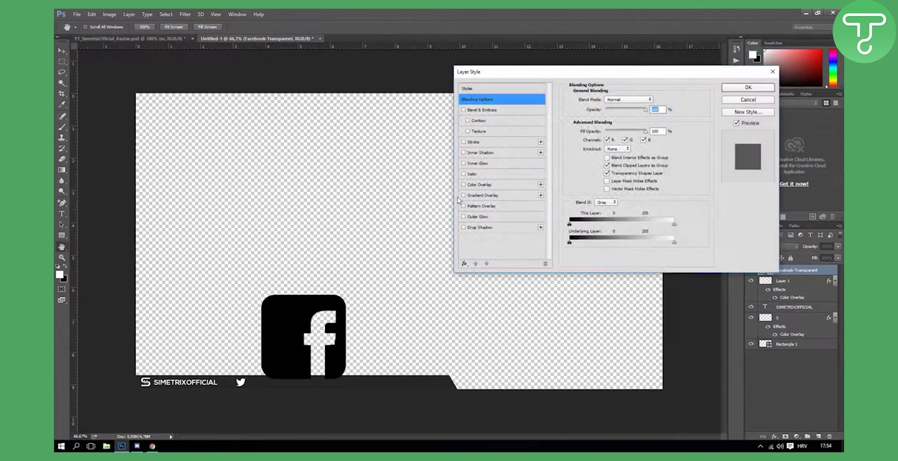
pyautogui.click(478, 185)
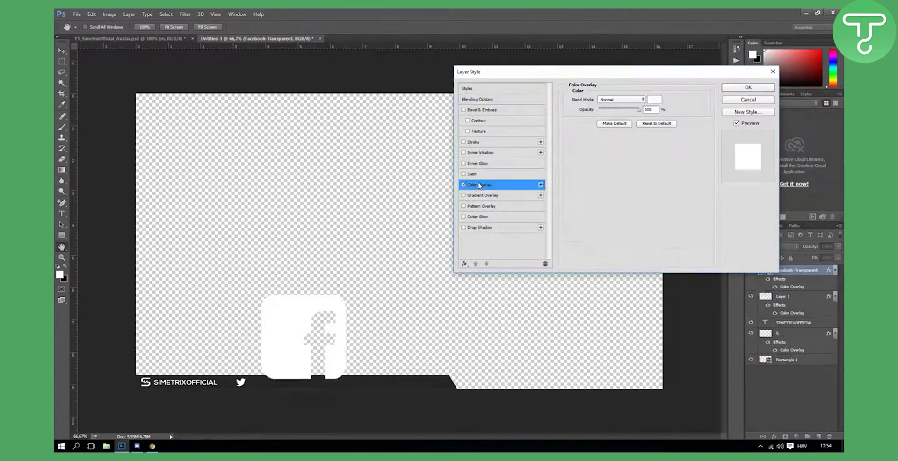
pyautogui.click(734, 88)
# Step: Shrink the Facebook icon onto the dark bar, right of the Twitter bird
pyautogui.hotkey('ctrl', 't')
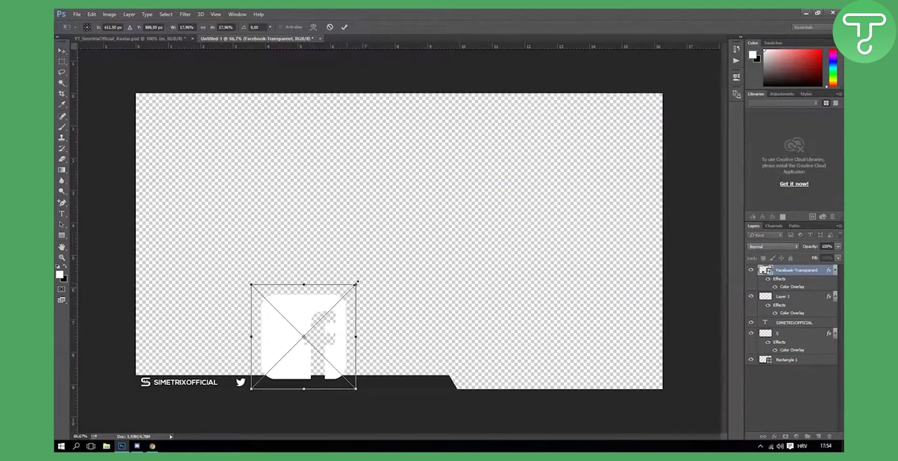
pyautogui.moveTo(358, 282); pyautogui.dragTo(355, 387)
pyautogui.click(343, 28)
pyautogui.click(60, 214)
pyautogui.click(257, 384)
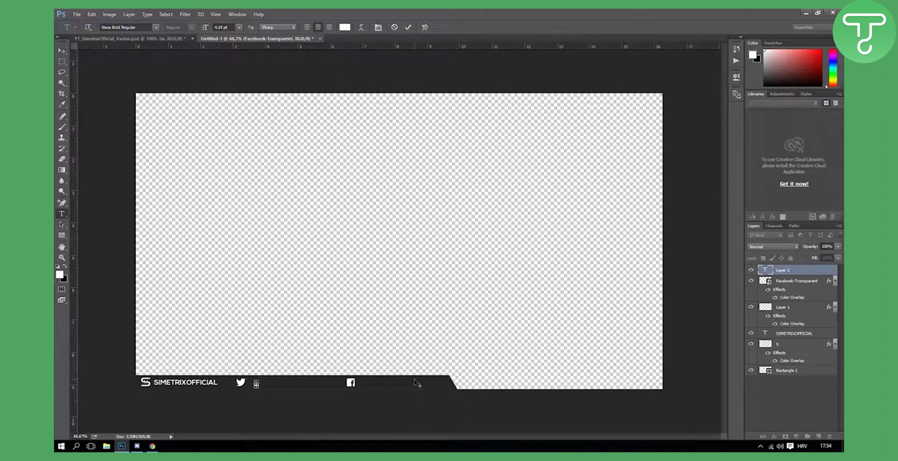
pyautogui.write('@SIMETRIXOFFICAIL')
pyautogui.press('BackSpace')
pyautogui.press('BackSpace')
pyautogui.press('BackSpace')
pyautogui.click(62, 50)
pyautogui.moveTo(271, 379); pyautogui.dragTo(288, 376)
pyautogui.press('Left')
pyautogui.press('Left')
pyautogui.press('Left')
pyautogui.press('Left')
pyautogui.press('Left')
pyautogui.press('Left')
pyautogui.press('Left')
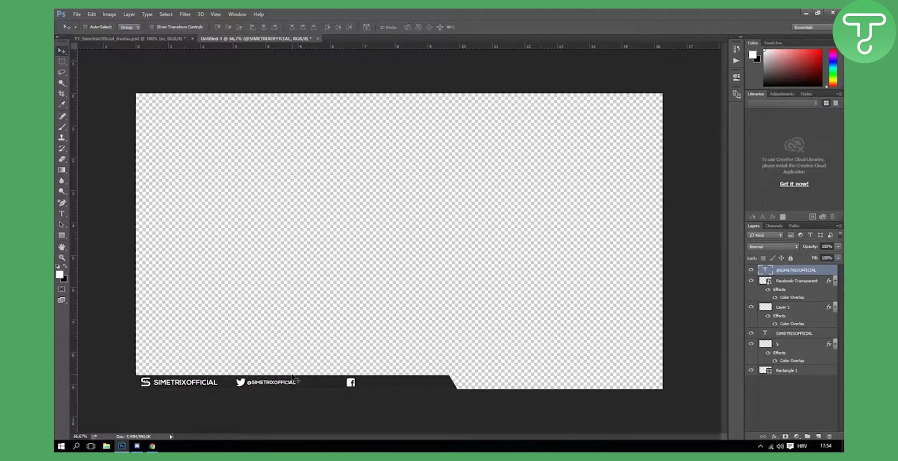
pyautogui.hotkey('ctrl', 't')
pyautogui.moveTo(296, 379); pyautogui.dragTo(306, 377)
pyautogui.click(429, 26)
pyautogui.press('Left')
pyautogui.press('Left')
pyautogui.rightClick(798, 271)
pyautogui.click(622, 111)
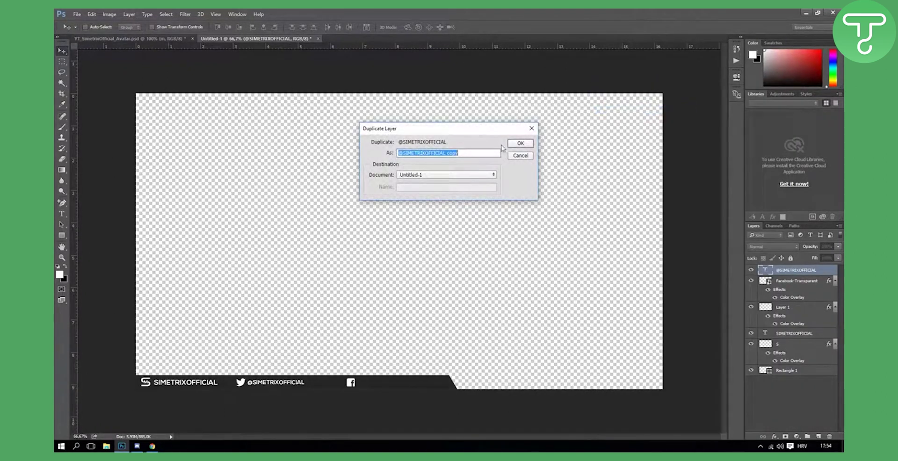
pyautogui.click(519, 144)
pyautogui.moveTo(279, 383); pyautogui.dragTo(390, 382)
# Step: Change the copied handle's text to /SIMETRIXOFFICIAL
pyautogui.click(64, 215)
pyautogui.click(368, 381)
pyautogui.hotkey('ctrl', 'a')
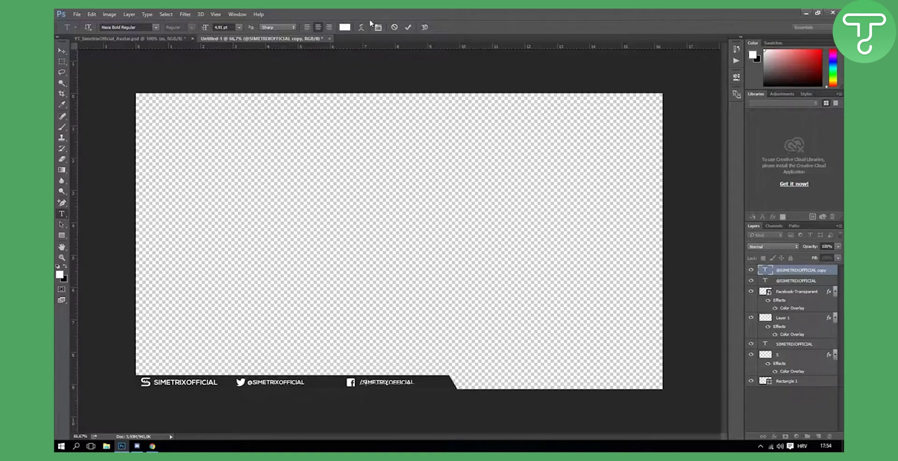
pyautogui.click(413, 29)
pyautogui.click(62, 50)
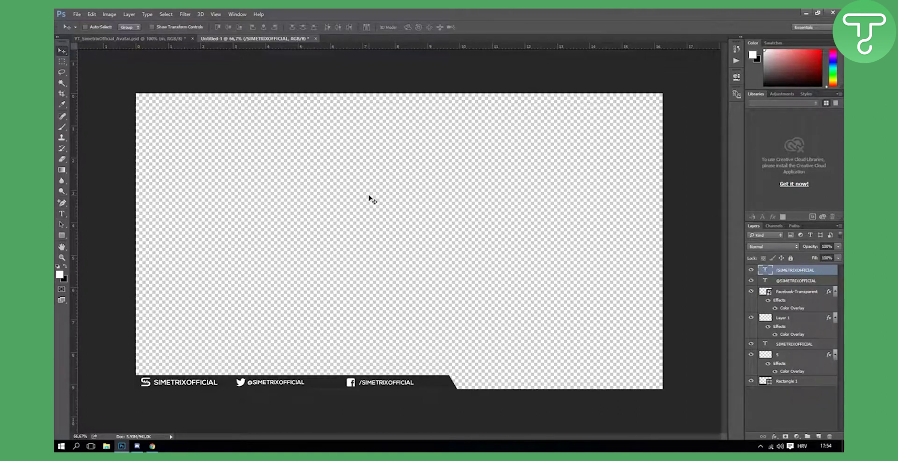
pyautogui.click(795, 281)
pyautogui.moveTo(788, 287); pyautogui.dragTo(789, 312)
pyautogui.keyDown('shift'); pyautogui.click(777, 320); pyautogui.keyUp('shift')
pyautogui.hotkey('ctrl', 'g')
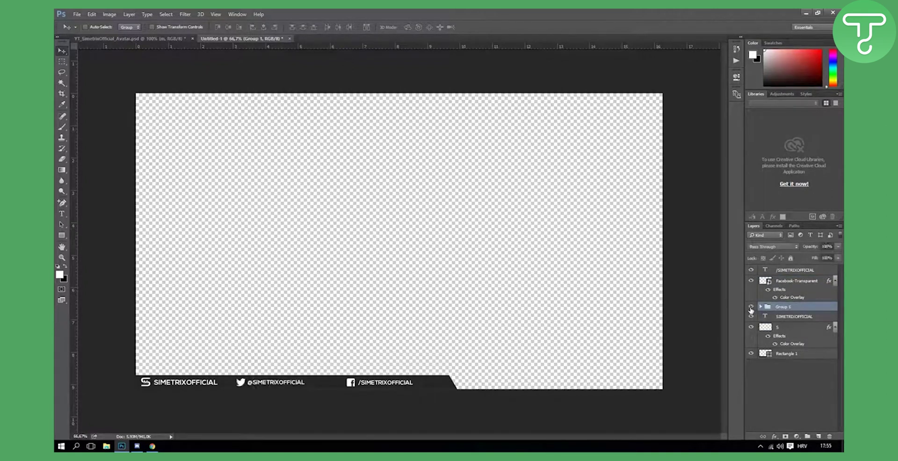
pyautogui.doubleClick(785, 307)
pyautogui.write('Twit')
pyautogui.press('BackSpace')
pyautogui.press('BackSpace')
pyautogui.press('BackSpace')
pyautogui.press('BackSpace')
pyautogui.press('Return')
# Step: Group the Facebook icon and /SIMETRIXOFFICIAL layers into a group named Facebook
pyautogui.click(787, 283)
pyautogui.keyDown('shift'); pyautogui.click(791, 270); pyautogui.keyUp('shift')
pyautogui.hotkey('ctrl', 'g')
pyautogui.doubleClick(790, 270)
pyautogui.write('Facebook')
pyautogui.press('Return')
# Step: Group the SIMETRIXOFFICIAL name, S logo and bar layers into a group named BG
pyautogui.click(790, 288)
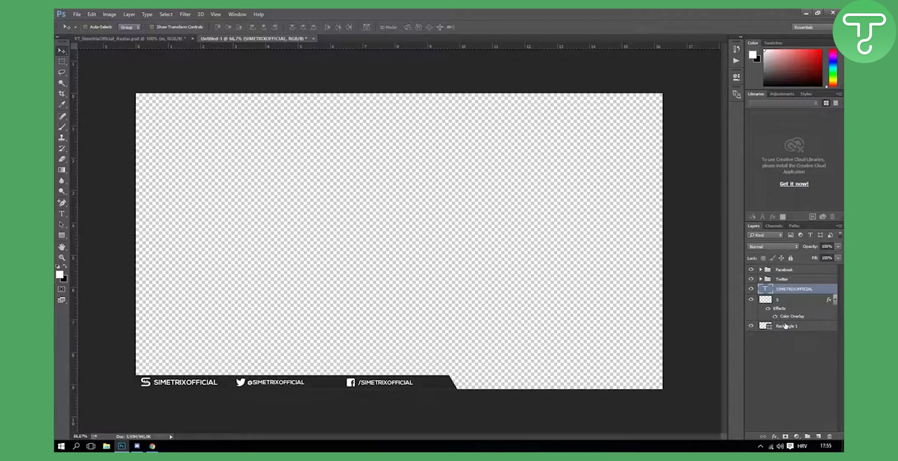
pyautogui.keyDown('shift'); pyautogui.click(786, 326); pyautogui.keyUp('shift')
pyautogui.hotkey('ctrl', 'g')
pyautogui.doubleClick(781, 289)
pyautogui.write('BG')
pyautogui.press('Return')
# Step: Move the Facebook group closer to Twitter and slide Rectangle 1 left to end after it
pyautogui.click(798, 270)
pyautogui.moveTo(393, 388); pyautogui.dragTo(369, 388)
pyautogui.click(762, 289)
pyautogui.click(790, 335)
pyautogui.moveTo(447, 388); pyautogui.dragTo(400, 389)
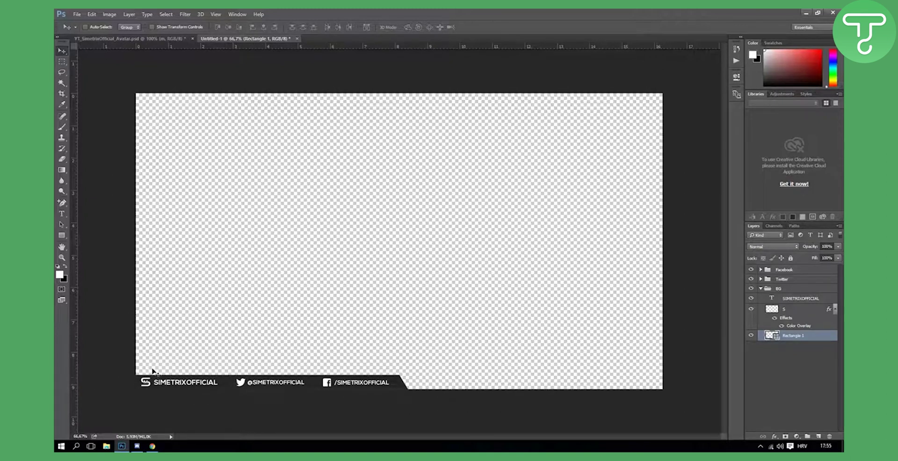
# Step: Open Save for Web (Legacy) at PNG-24 with transparency, 1920 × 1080, previewing the bottom banner
pyautogui.click(77, 14)
pyautogui.moveTo(146, 134)
pyautogui.click(205, 163)
pyautogui.moveTo(487, 163); pyautogui.dragTo(324, 210)
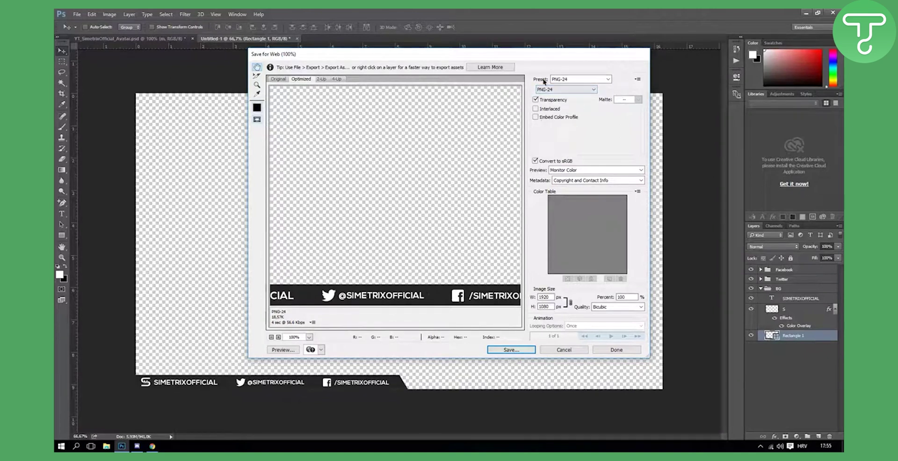
pyautogui.moveTo(469, 259); pyautogui.dragTo(310, 193)
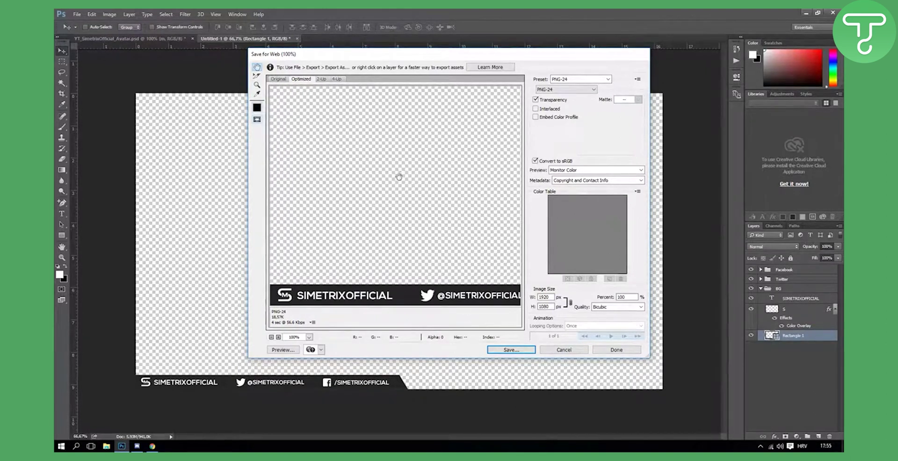